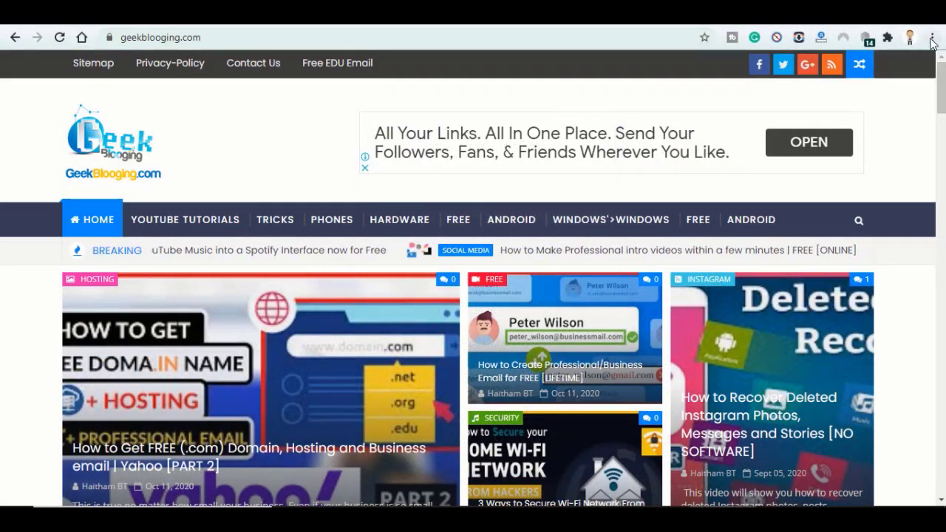
Reach Chrome's Notifications permissions via Settings > Site Settings
click(933, 37)
click(809, 275)
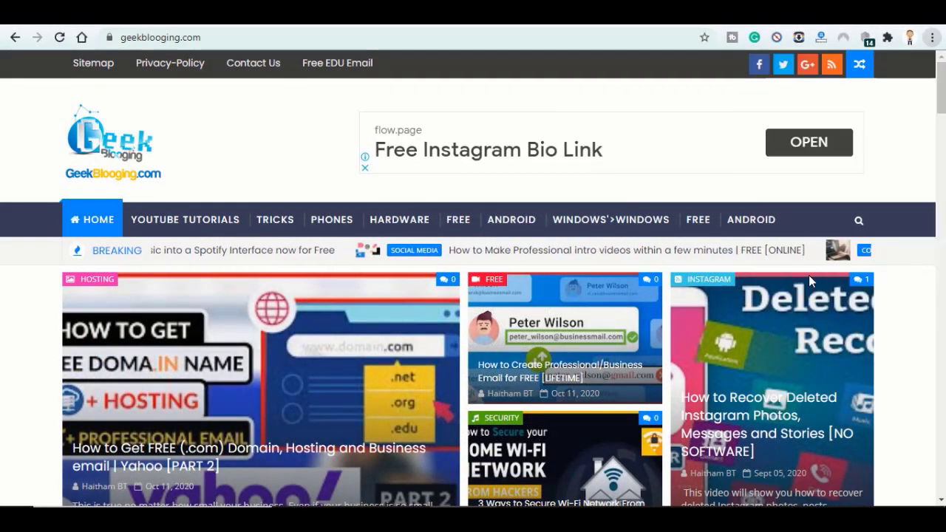
text(notif)
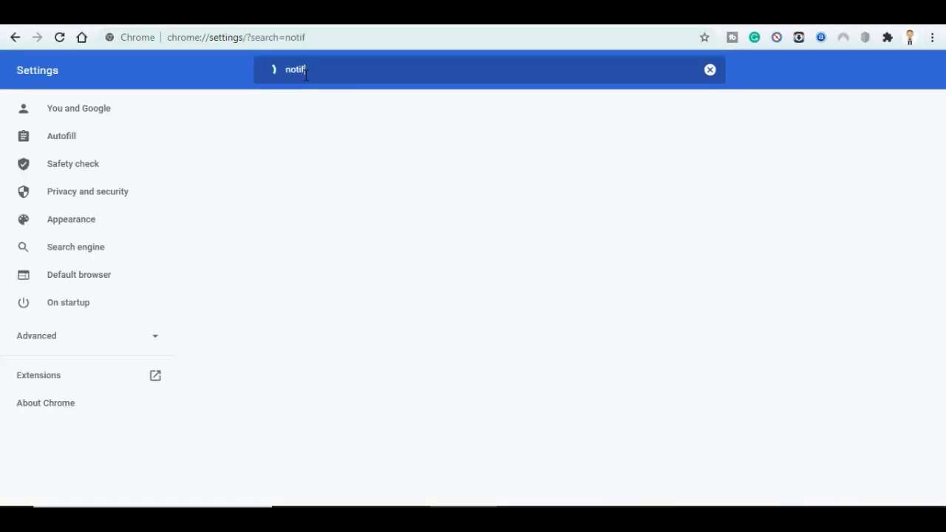
click(339, 286)
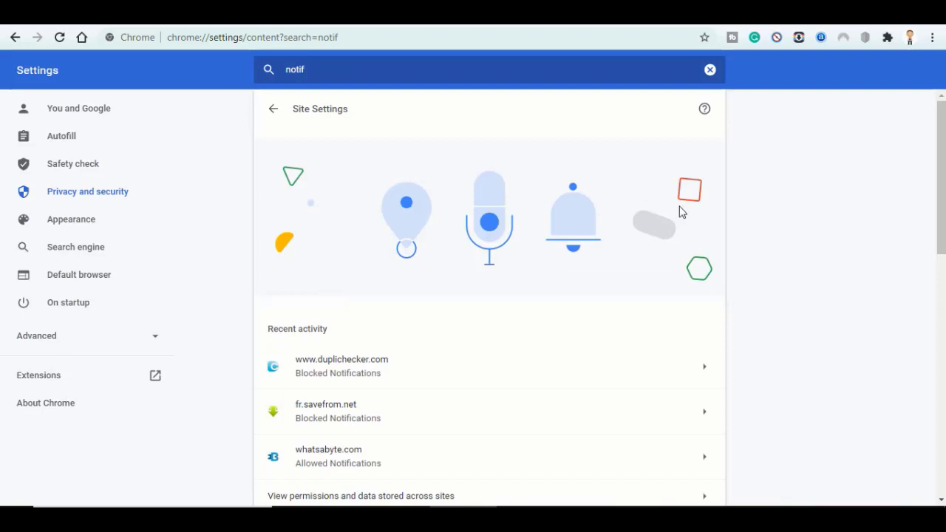
scroll(682, 211, down, 3)
scroll(681, 212, down, 3)
scroll(681, 212, down, 2)
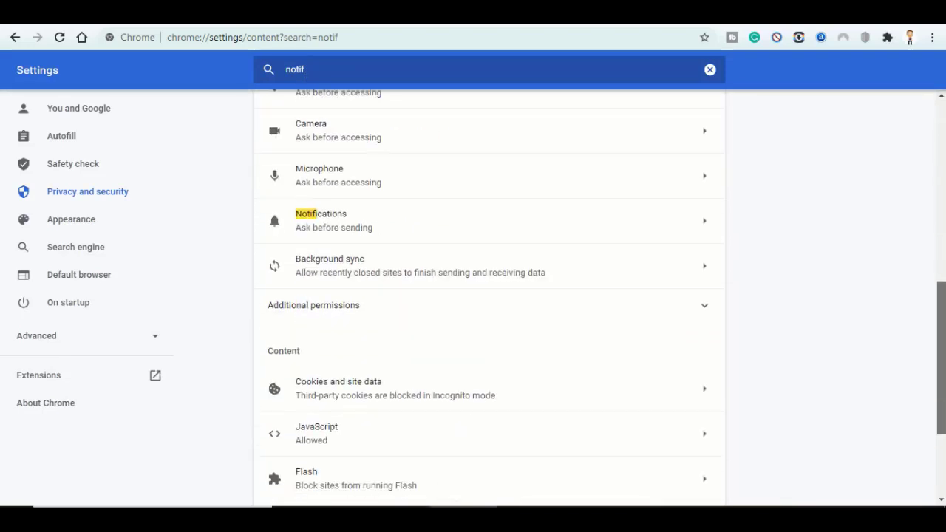
click(370, 220)
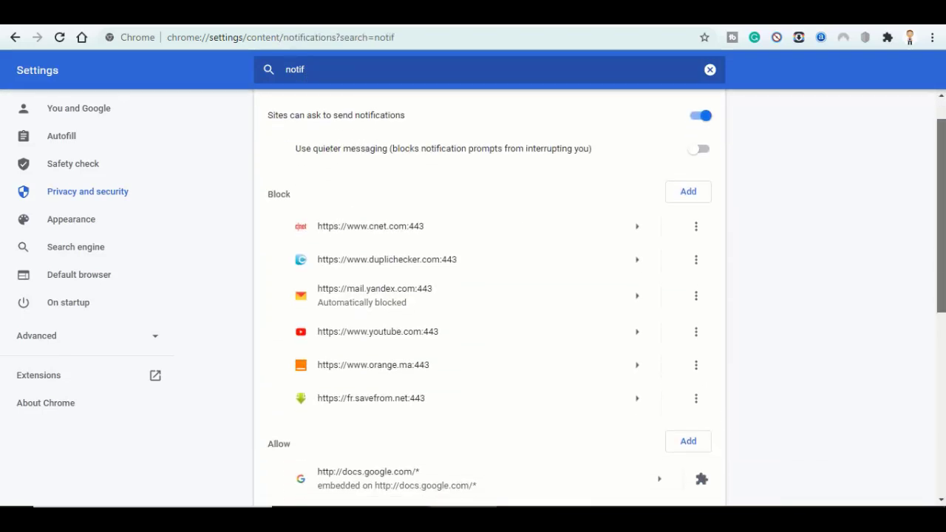
scroll(699, 375, down, 5)
scroll(699, 374, down, 2)
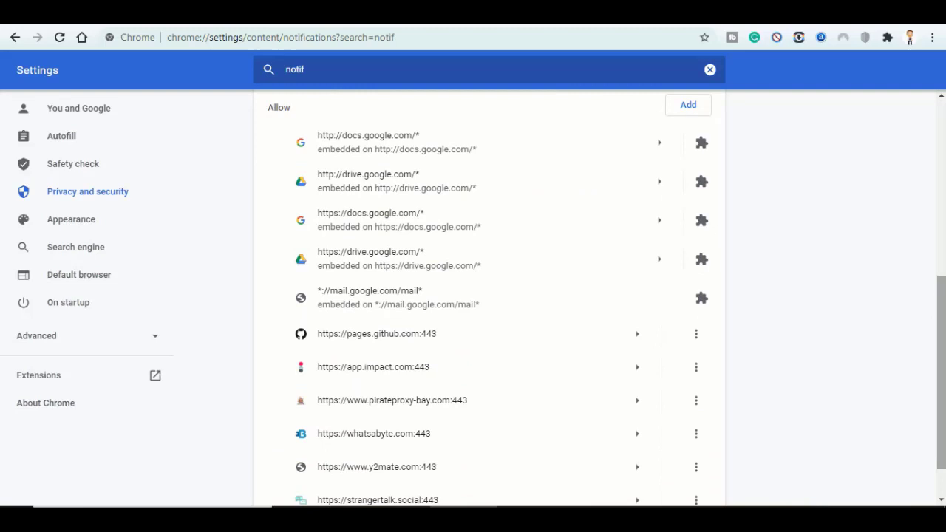
Block notifications from pirateproxy-bay, whatsabyte, y2mate and strangertalk via each site's menu
click(696, 400)
click(655, 411)
click(696, 400)
click(669, 411)
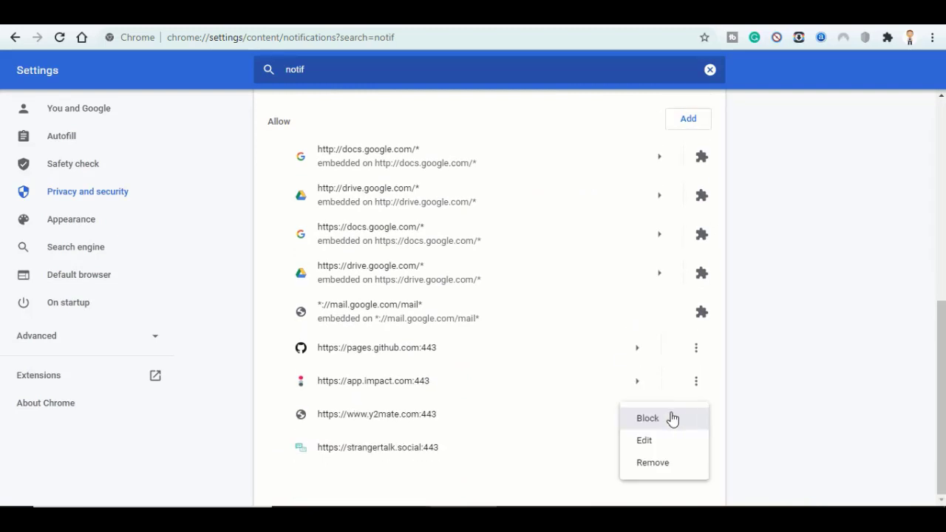
click(647, 418)
click(695, 449)
click(648, 397)
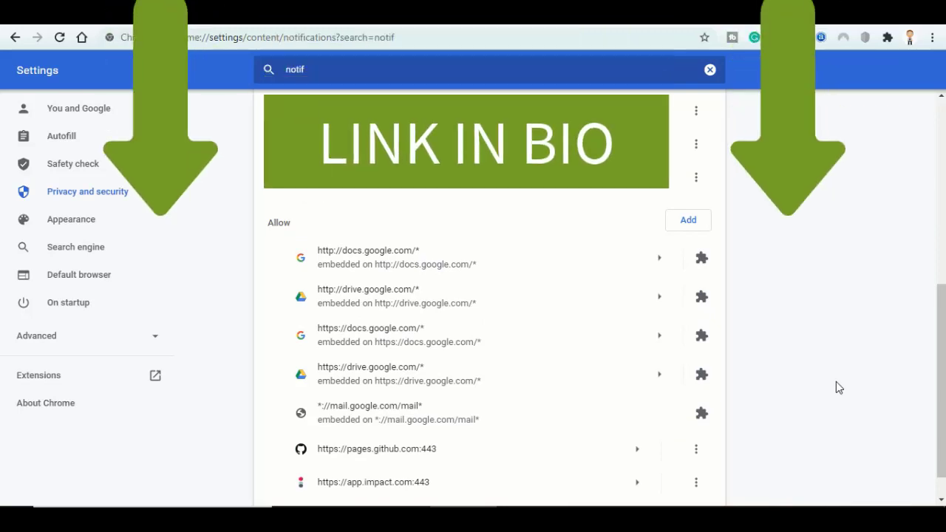
scroll(836, 381, up, 5)
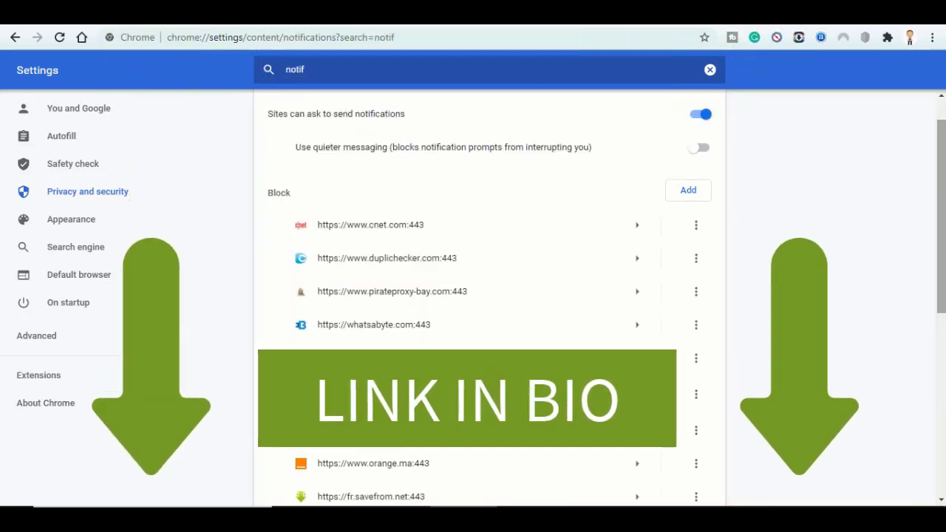